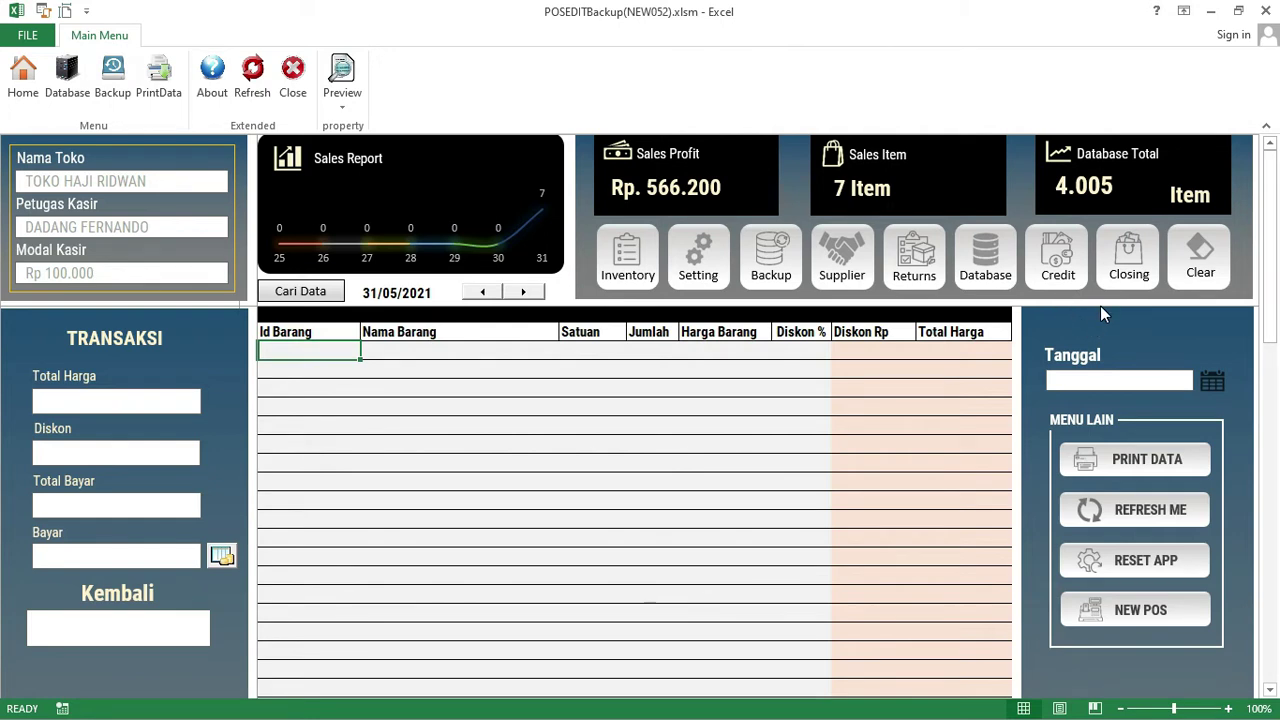
Open the sales closing form and start the closing process.
left_click(1130, 265)
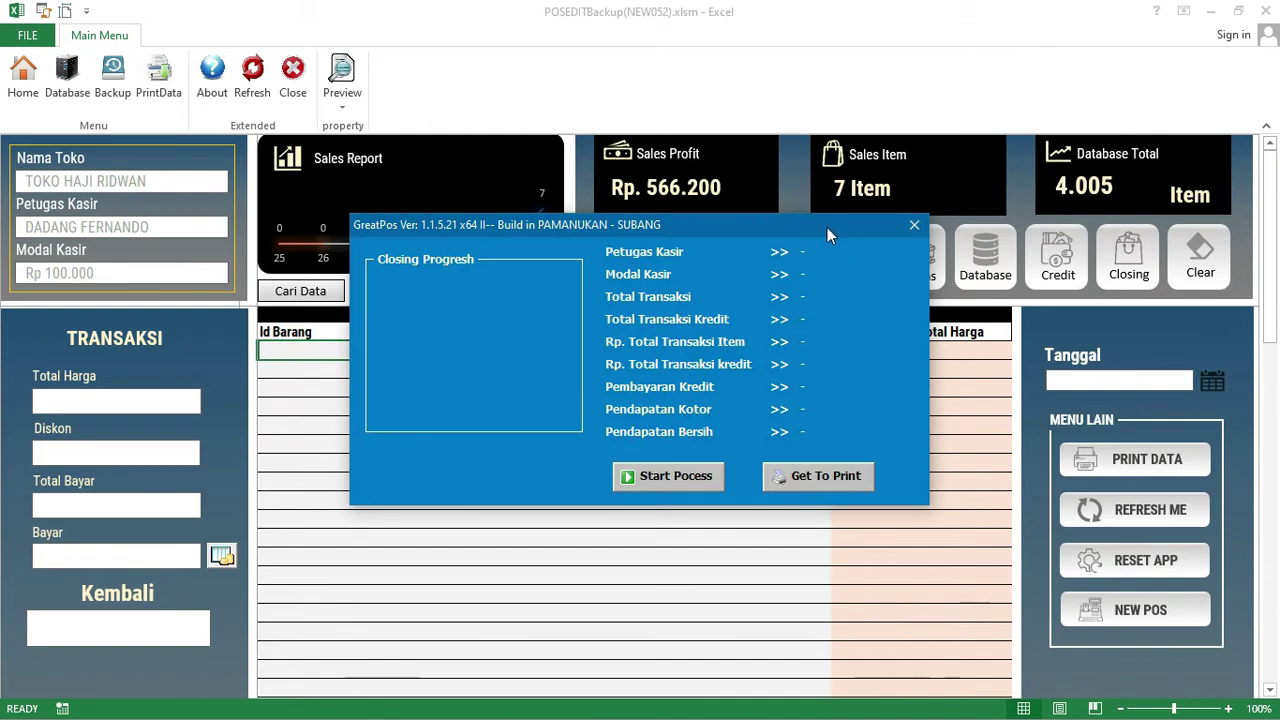
left_click_drag(827, 233, 833, 290)
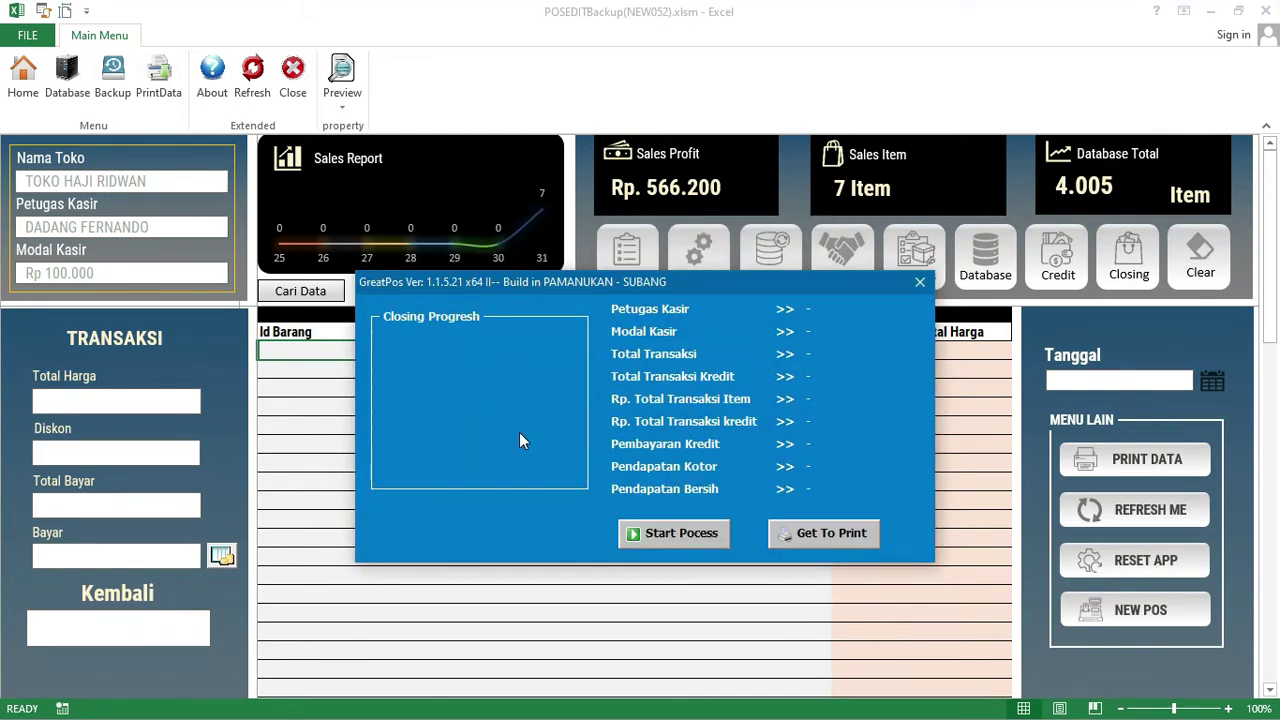
left_click(691, 540)
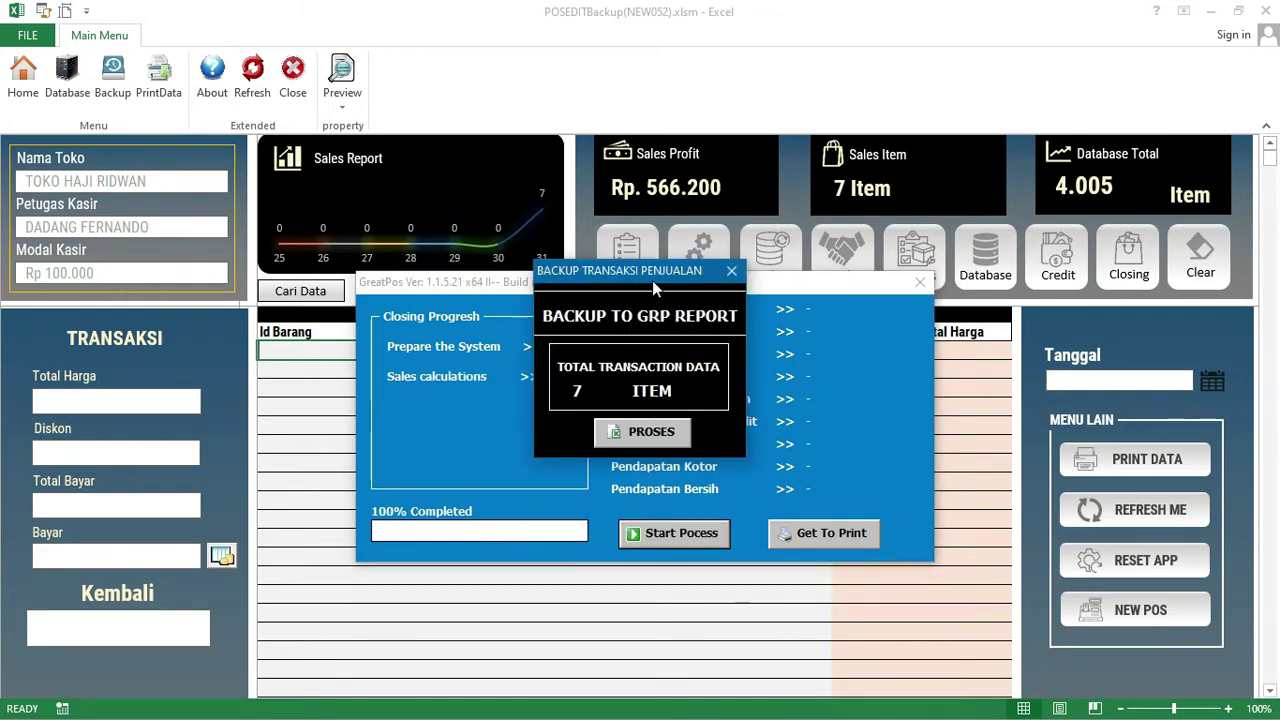
Start the sales transaction backup to the GRP report and acknowledge the backup notice.
left_click_drag(654, 282, 664, 349)
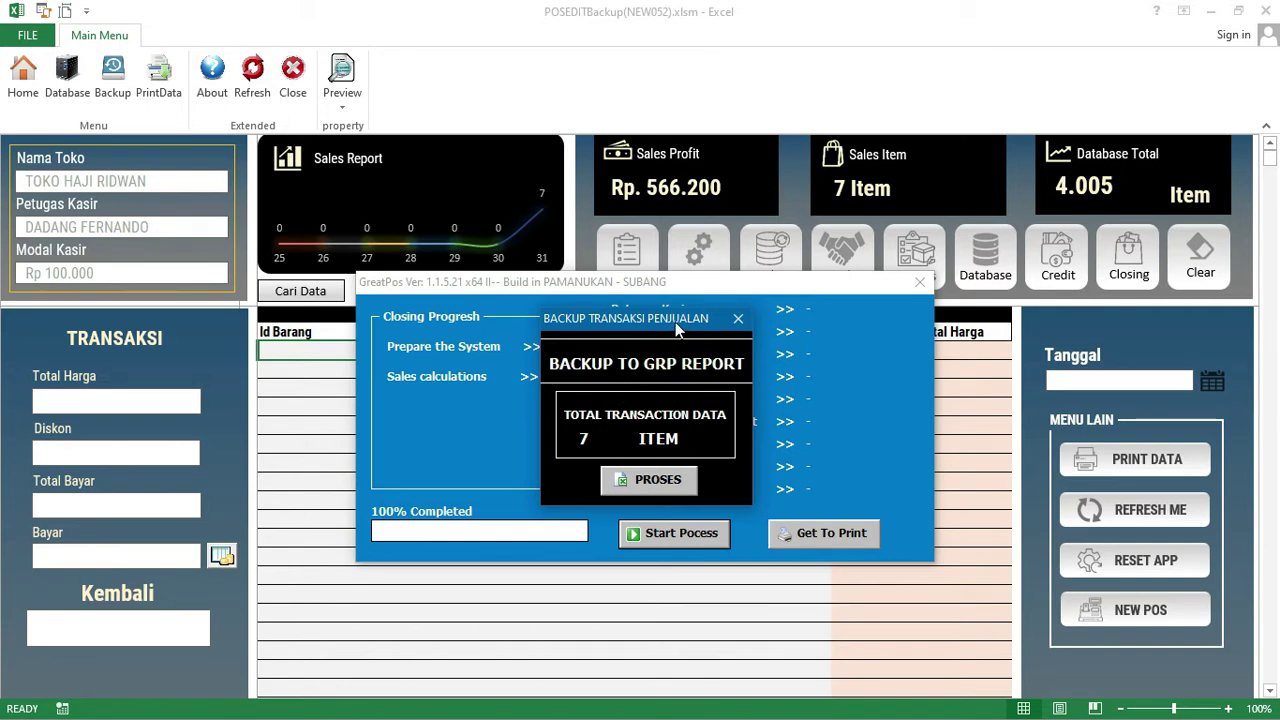
mouse_move(675, 322)
left_mouse_down()
mouse_move(654, 318)
mouse_move(691, 317)
mouse_move(661, 310)
left_mouse_up()
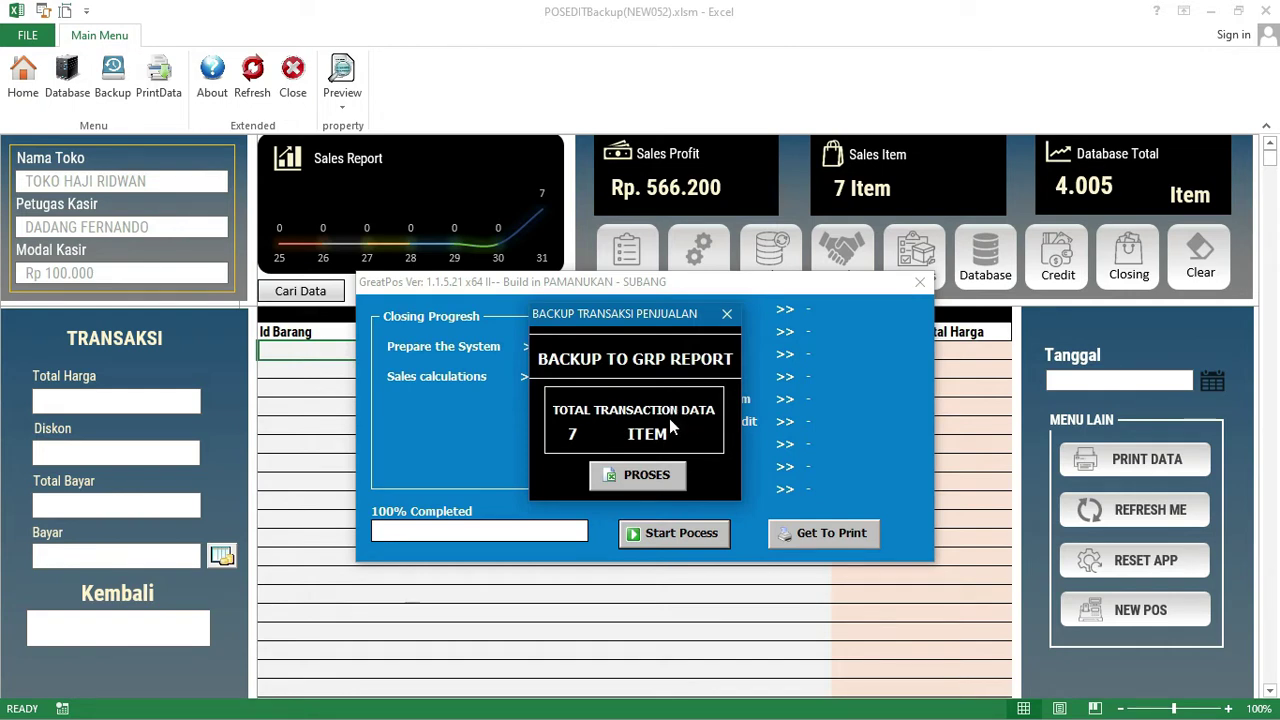
left_click(631, 478)
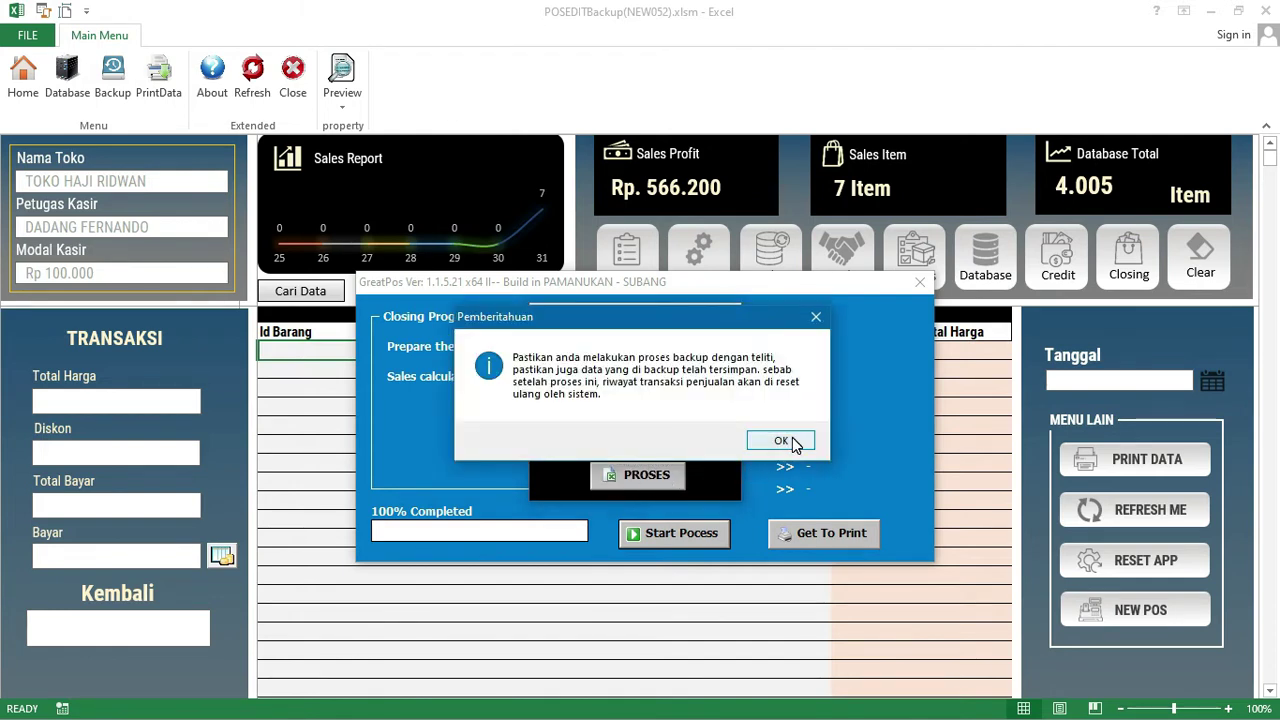
left_click(790, 442)
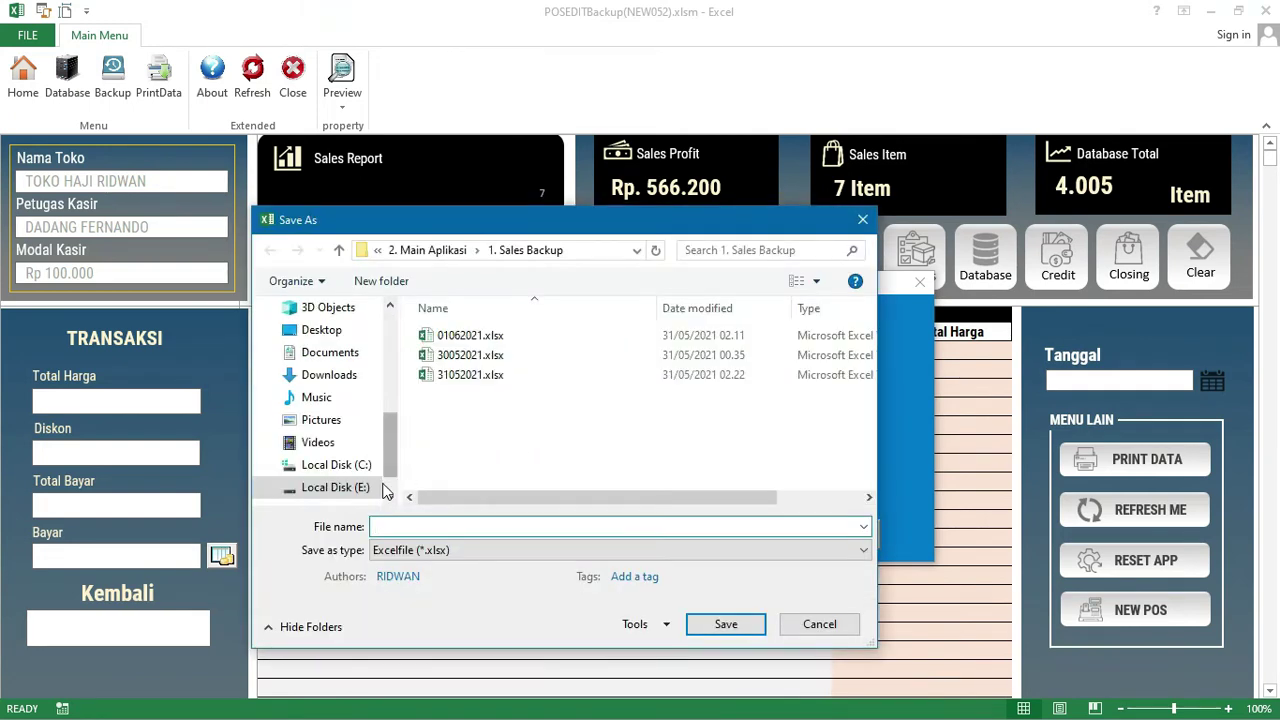
Save the sales backup as 31052021.xlsx in E:\3. APLIKASI TOKO\2. Main Aplikasi\1. Sales Backup, replacing the existing file.
scroll(385, 490, "down", 1)
left_click(368, 443)
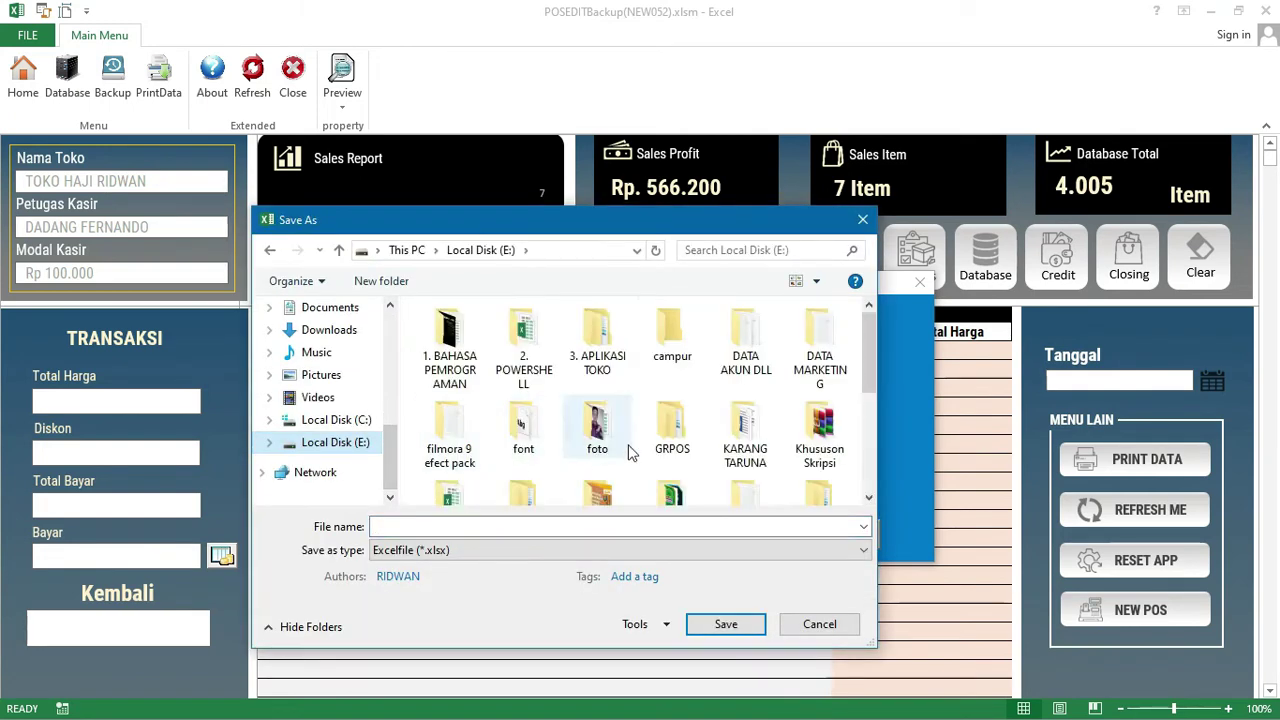
double_click(609, 345)
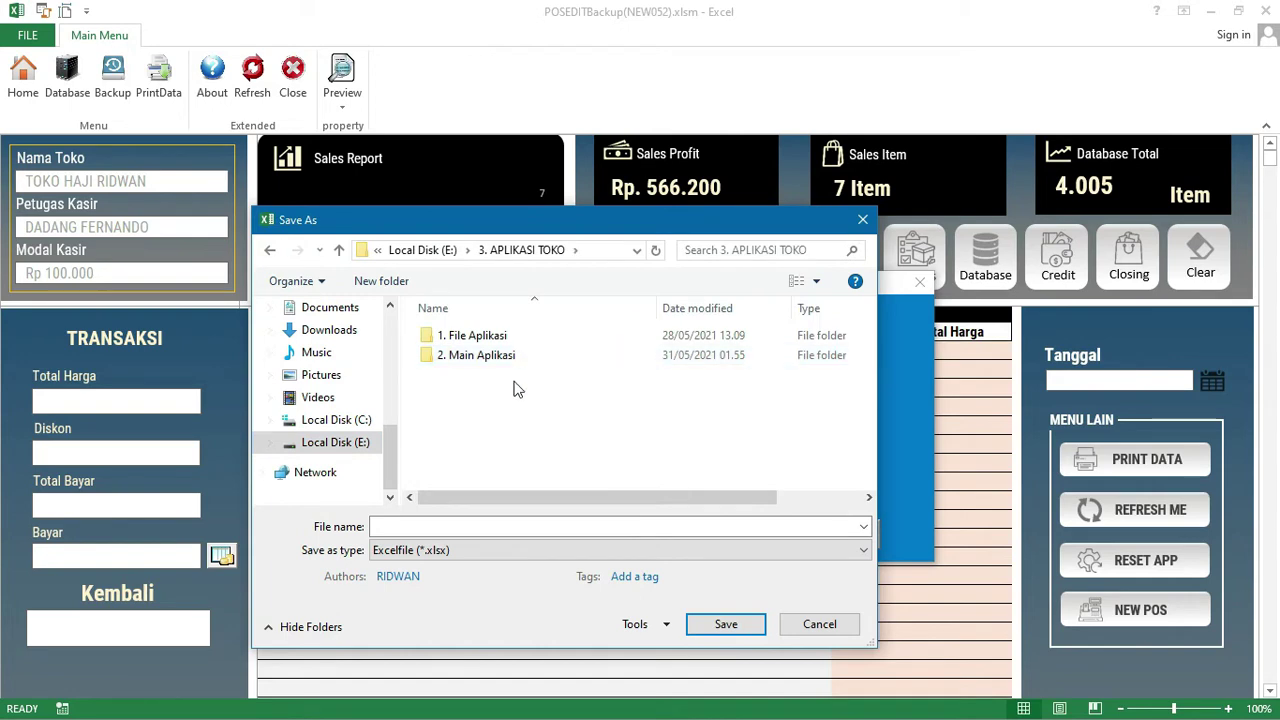
double_click(494, 358)
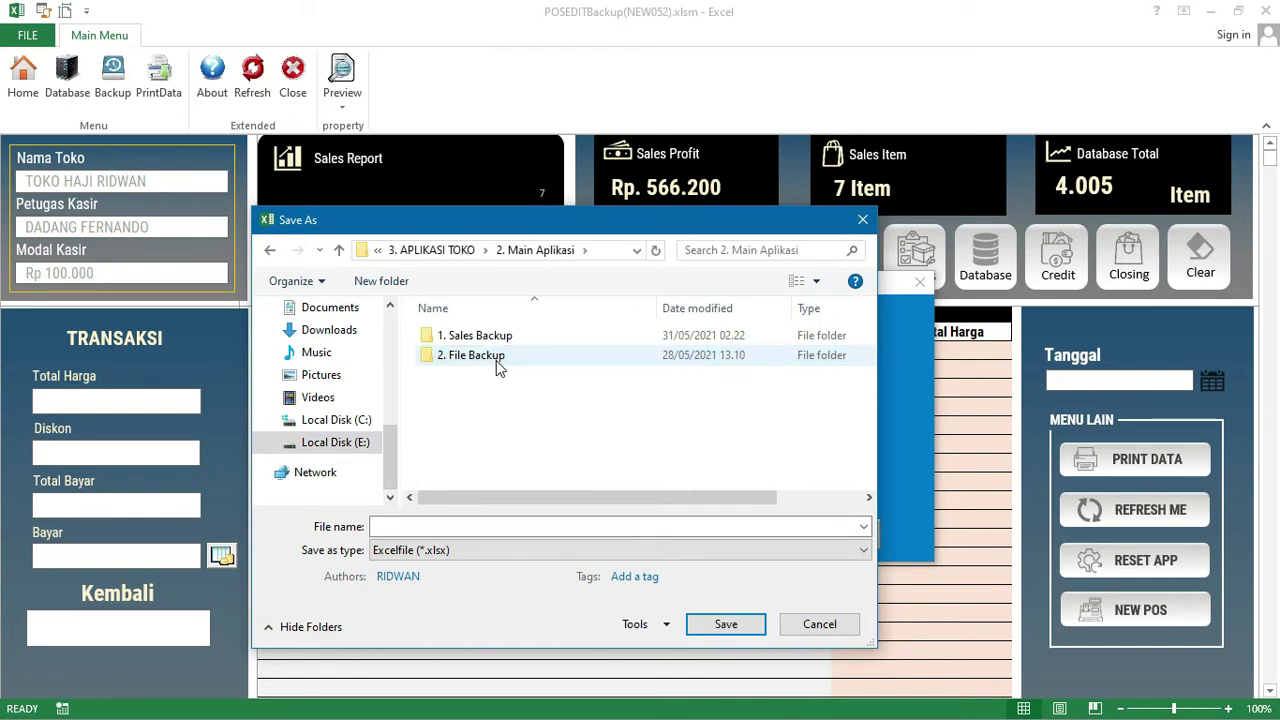
double_click(500, 337)
left_click(500, 377)
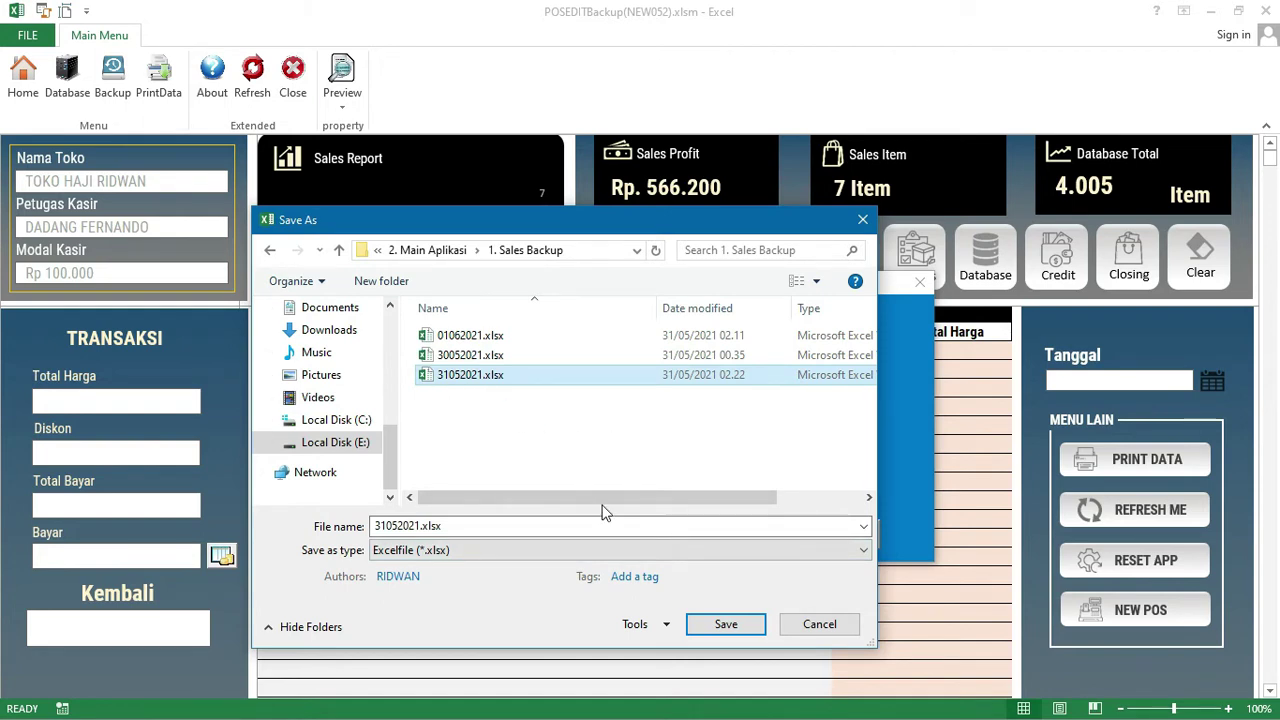
left_click(718, 630)
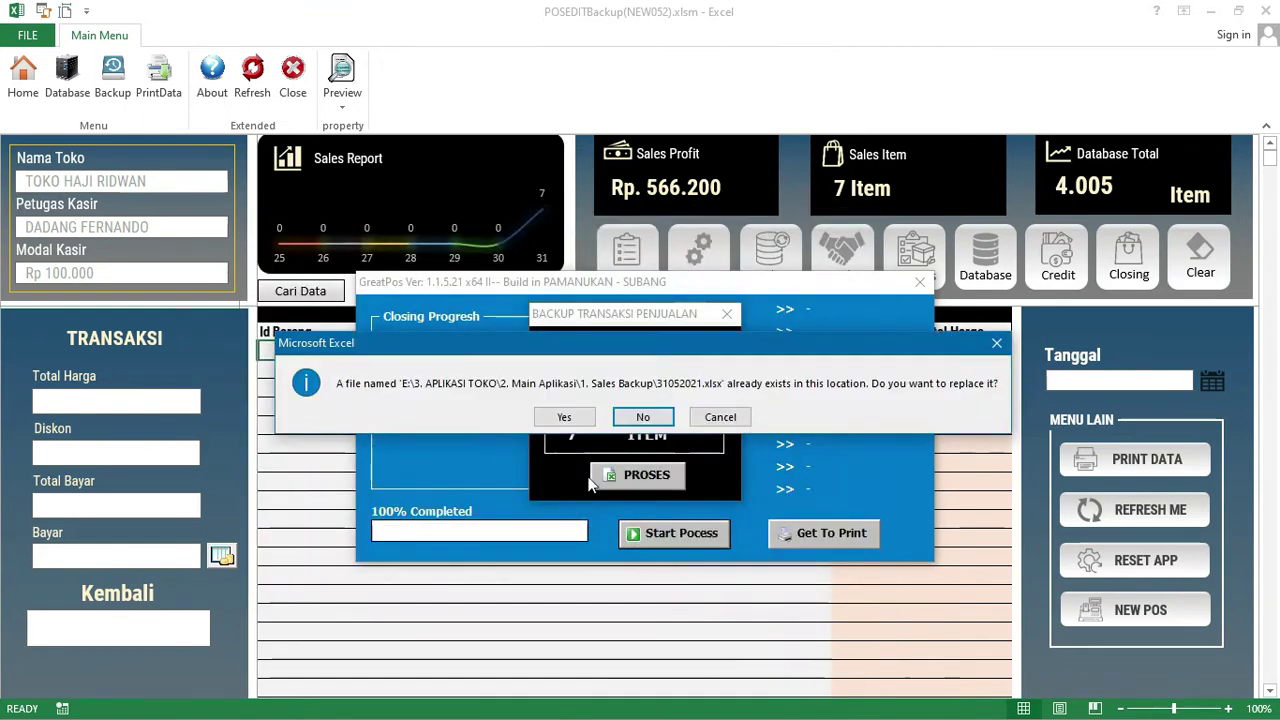
left_click(564, 417)
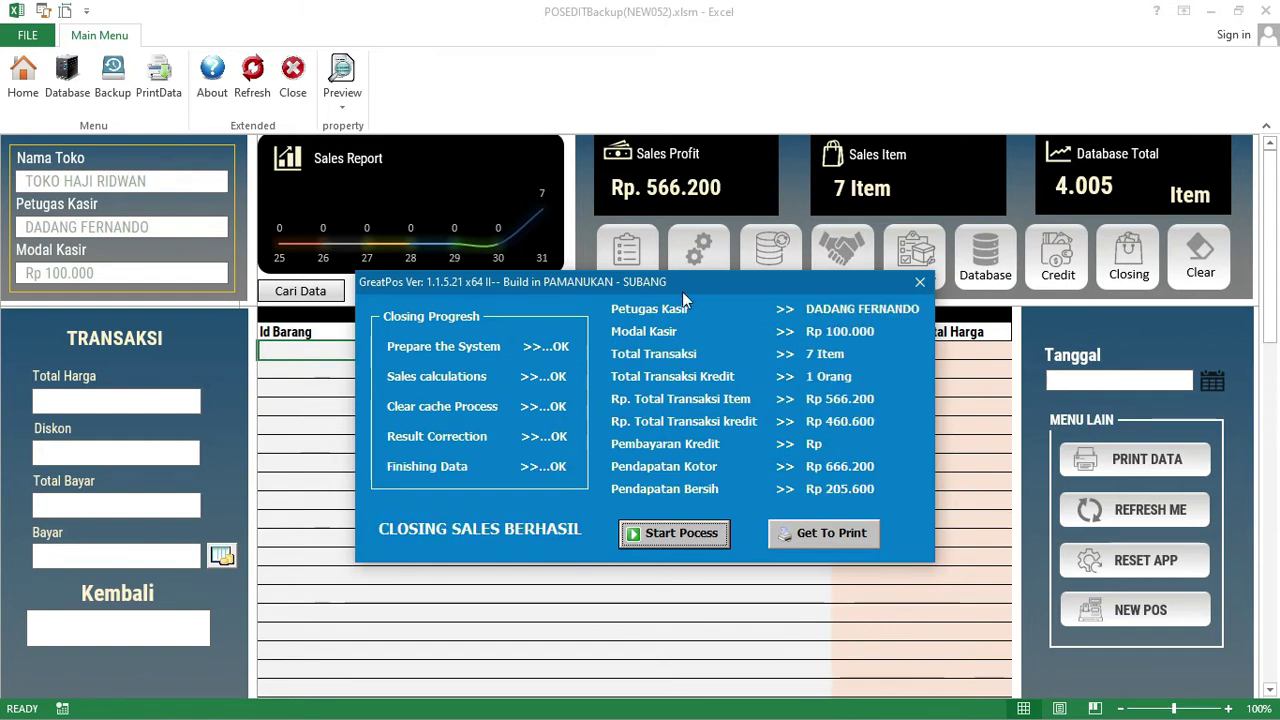
Print the closing summary to POSEDITBackup(NEW052).pdf in the desktop's coba folder, replacing the existing file.
left_click_drag(682, 289, 667, 319)
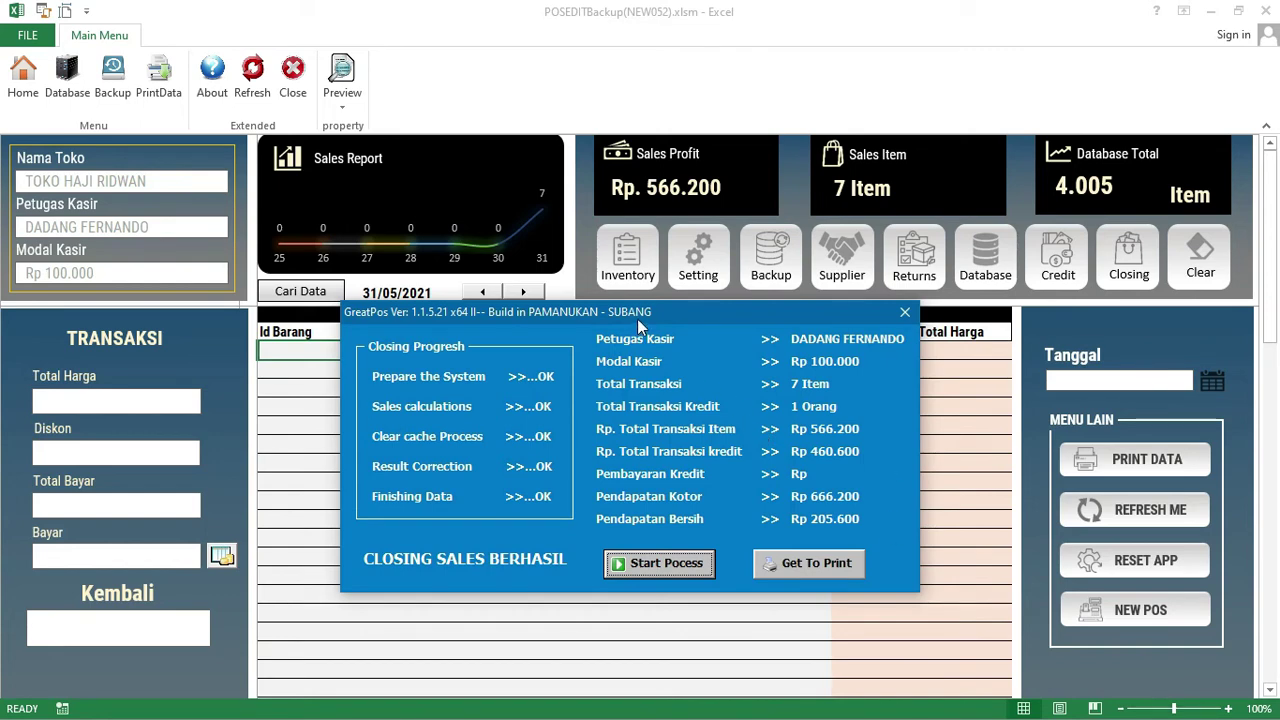
left_click_drag(637, 319, 633, 347)
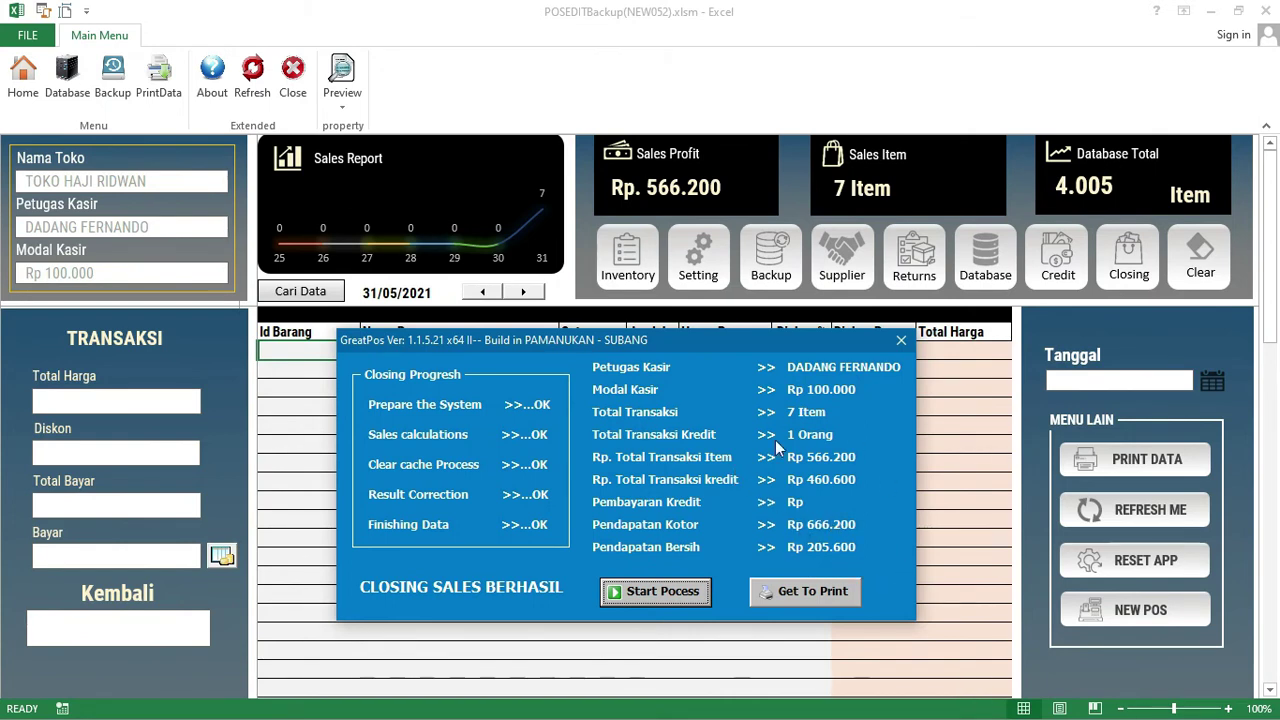
left_click(791, 593)
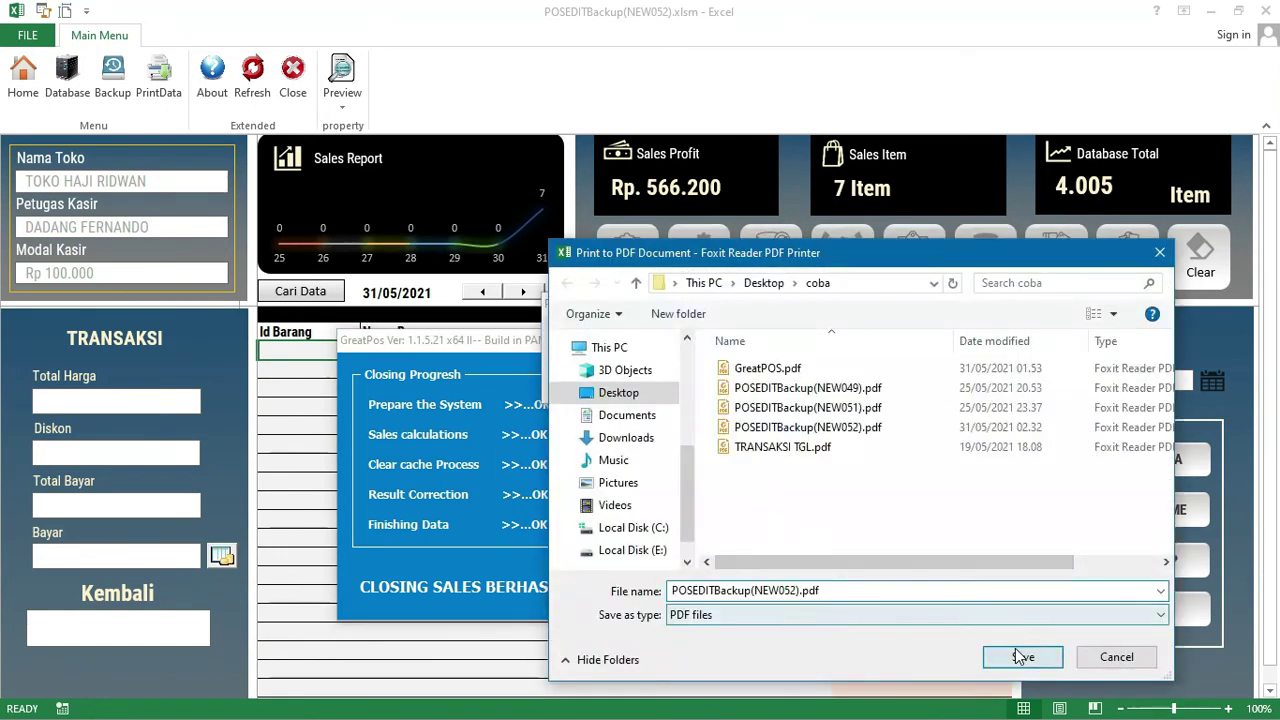
left_click(1022, 656)
left_click(702, 376)
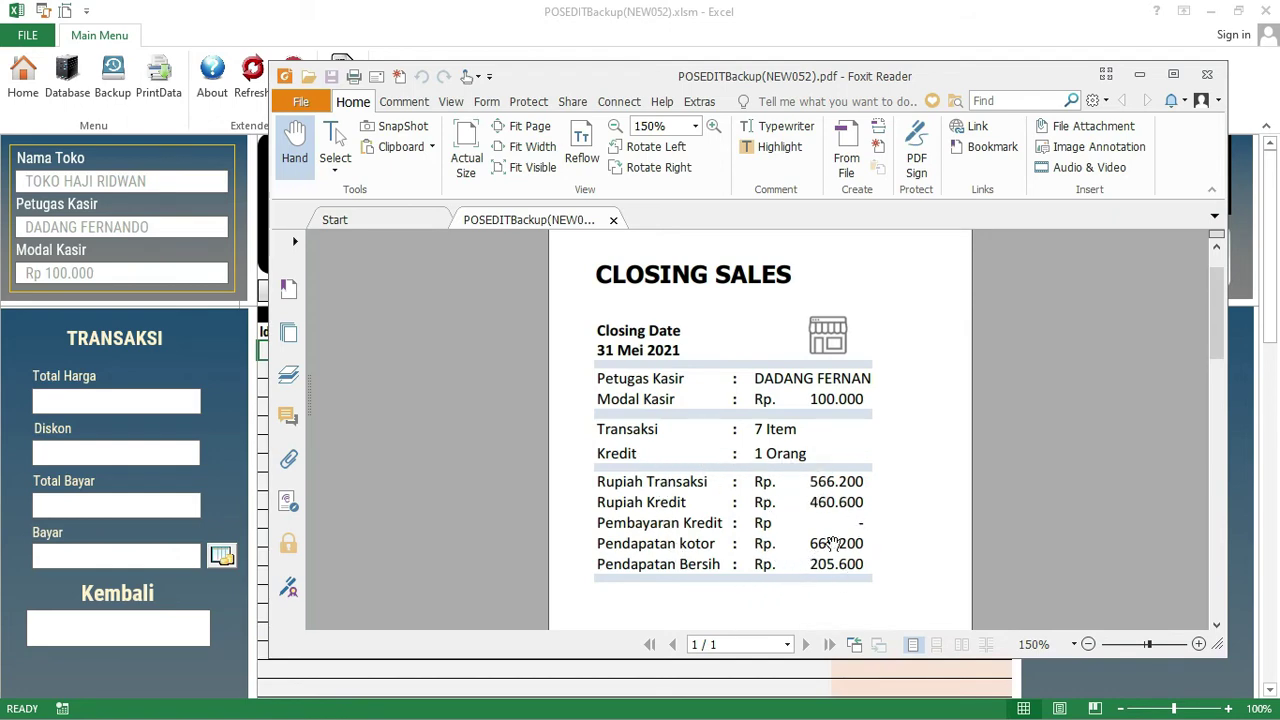
Review the closing sales report in the PDF and close the viewer.
scroll(755, 497, "down", 2)
scroll(700, 485, "up", 1)
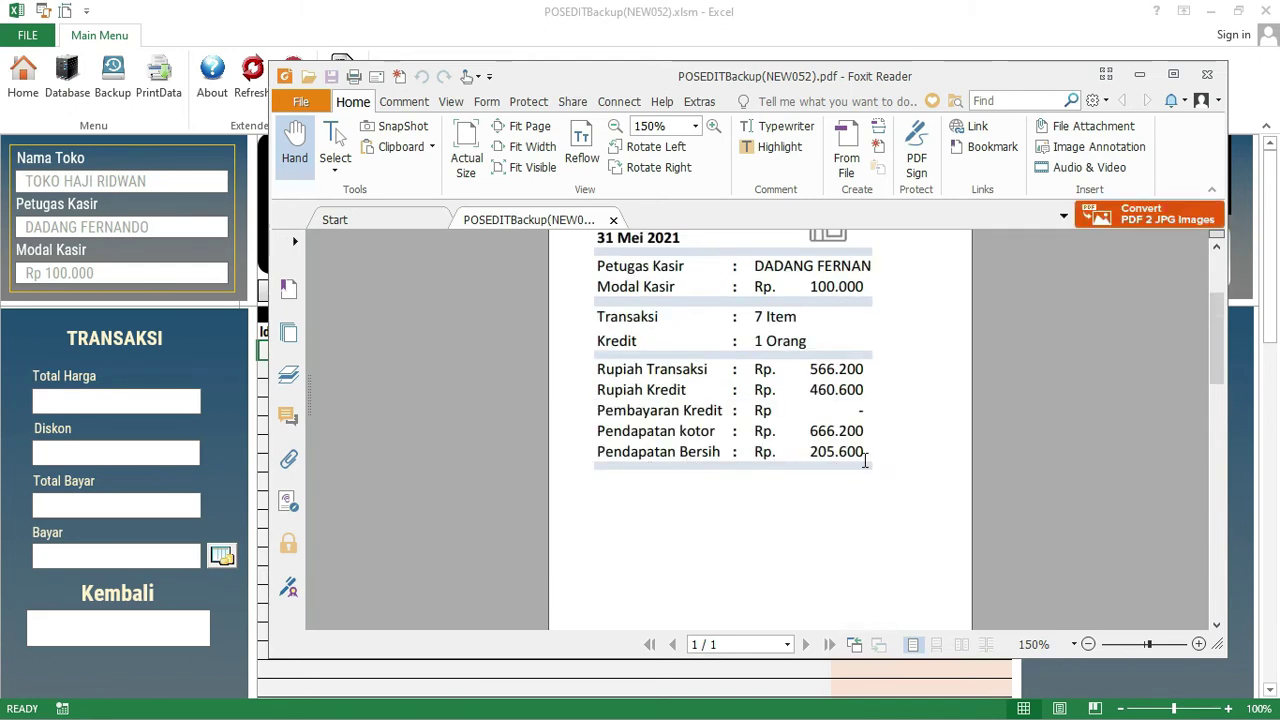
scroll(865, 460, "up", 3)
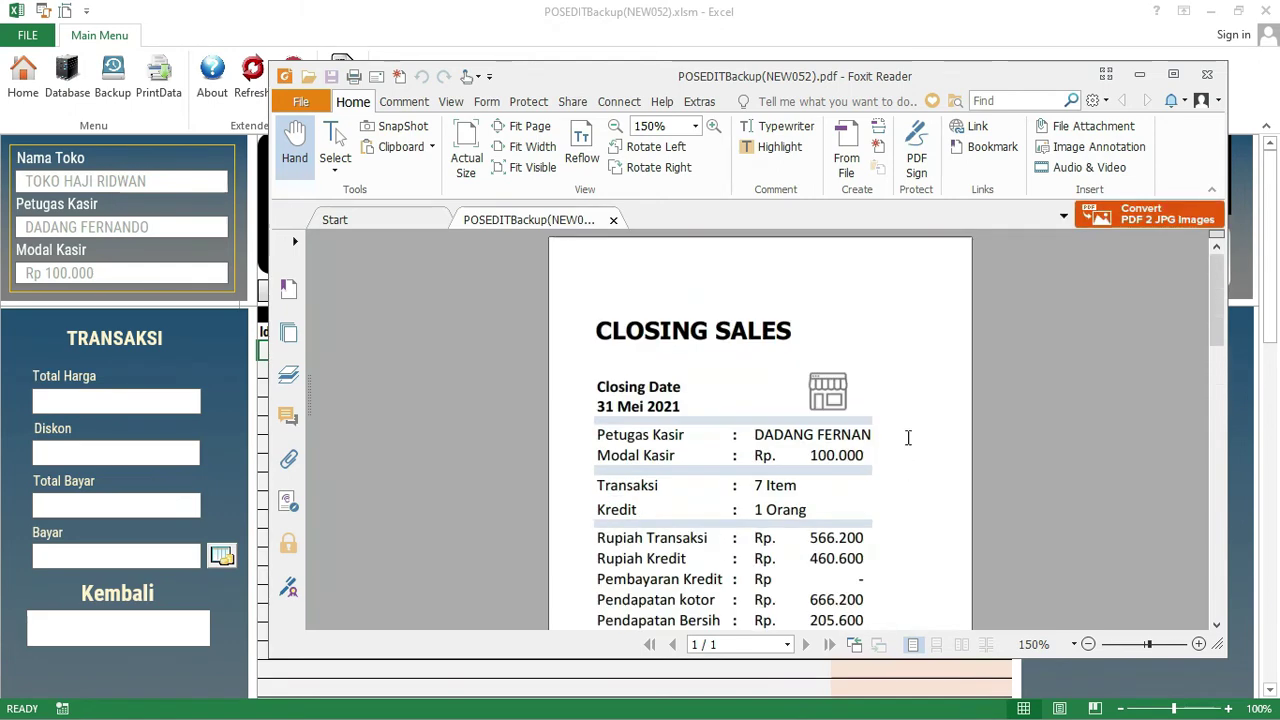
left_click(1207, 74)
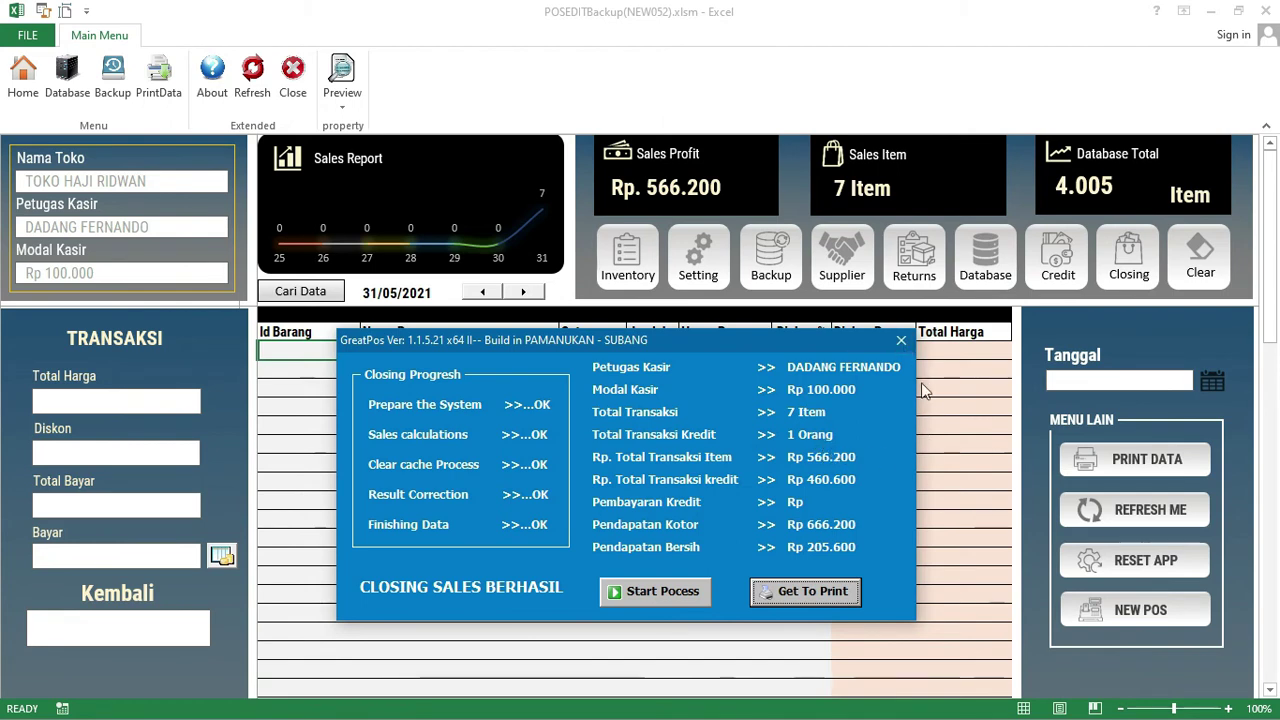
Close the sales closing form and exit the point-of-sale application, acknowledging its notices.
left_click(902, 343)
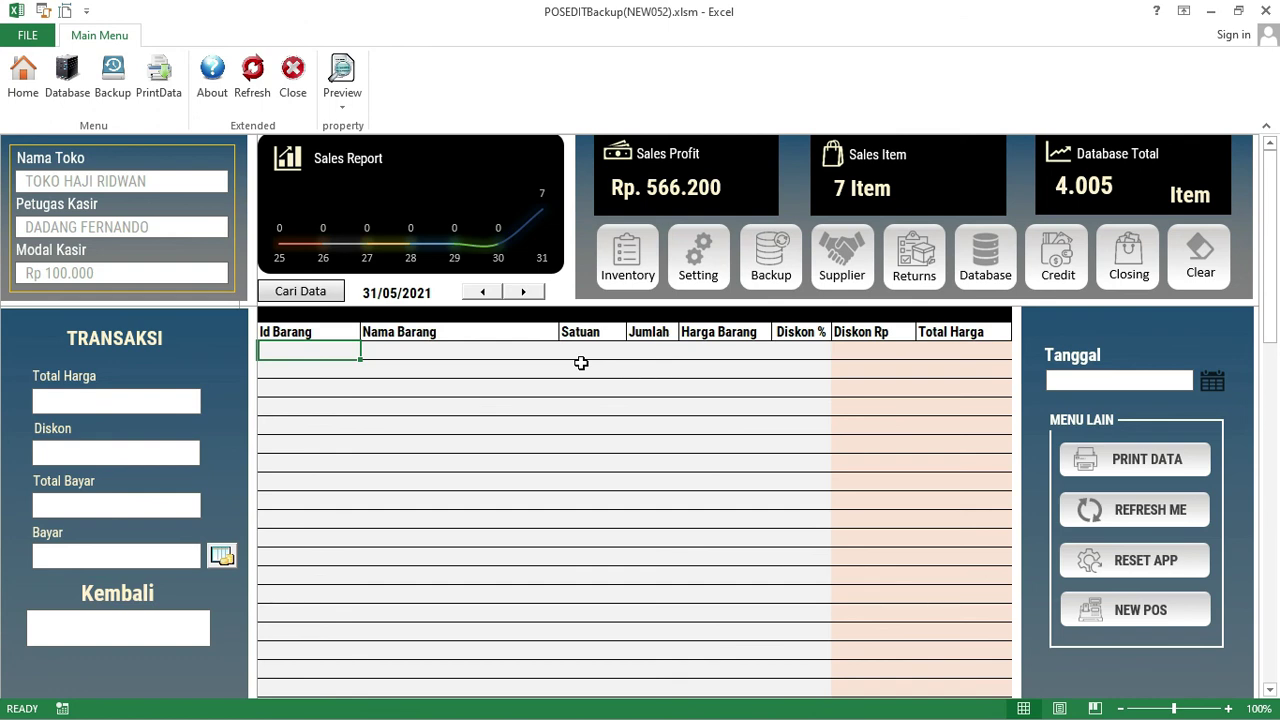
left_click(293, 88)
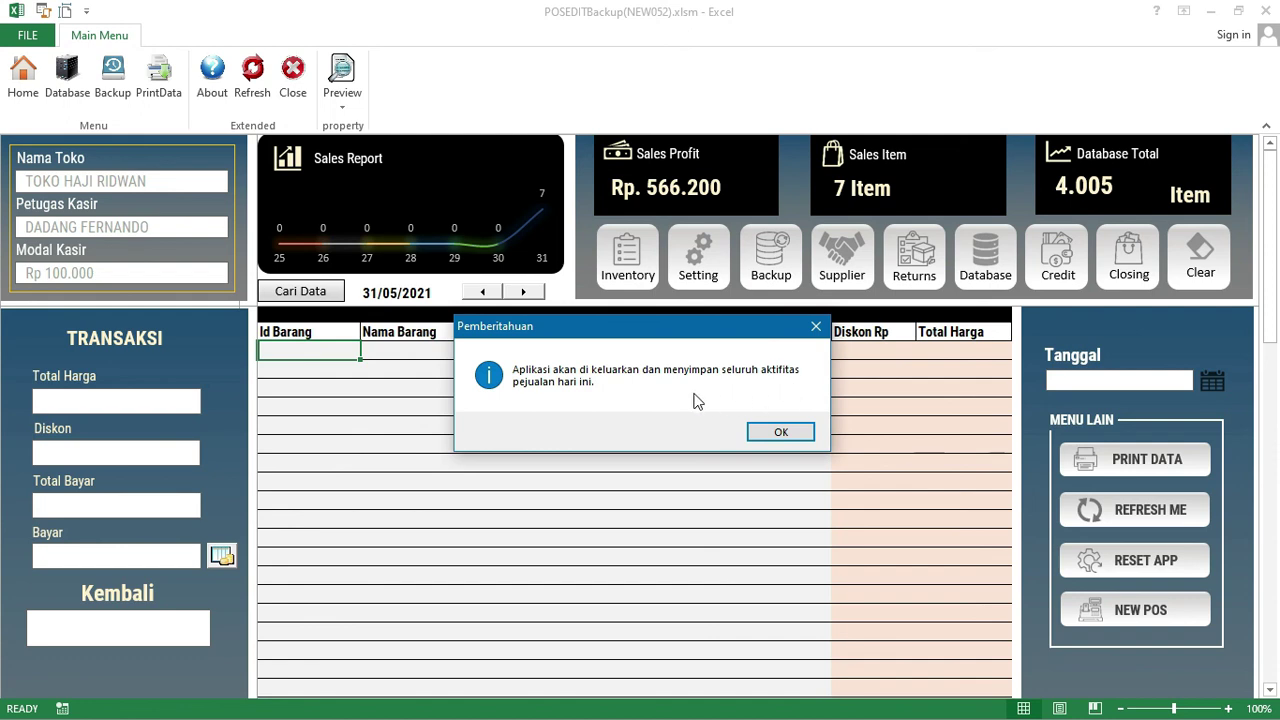
left_click(780, 432)
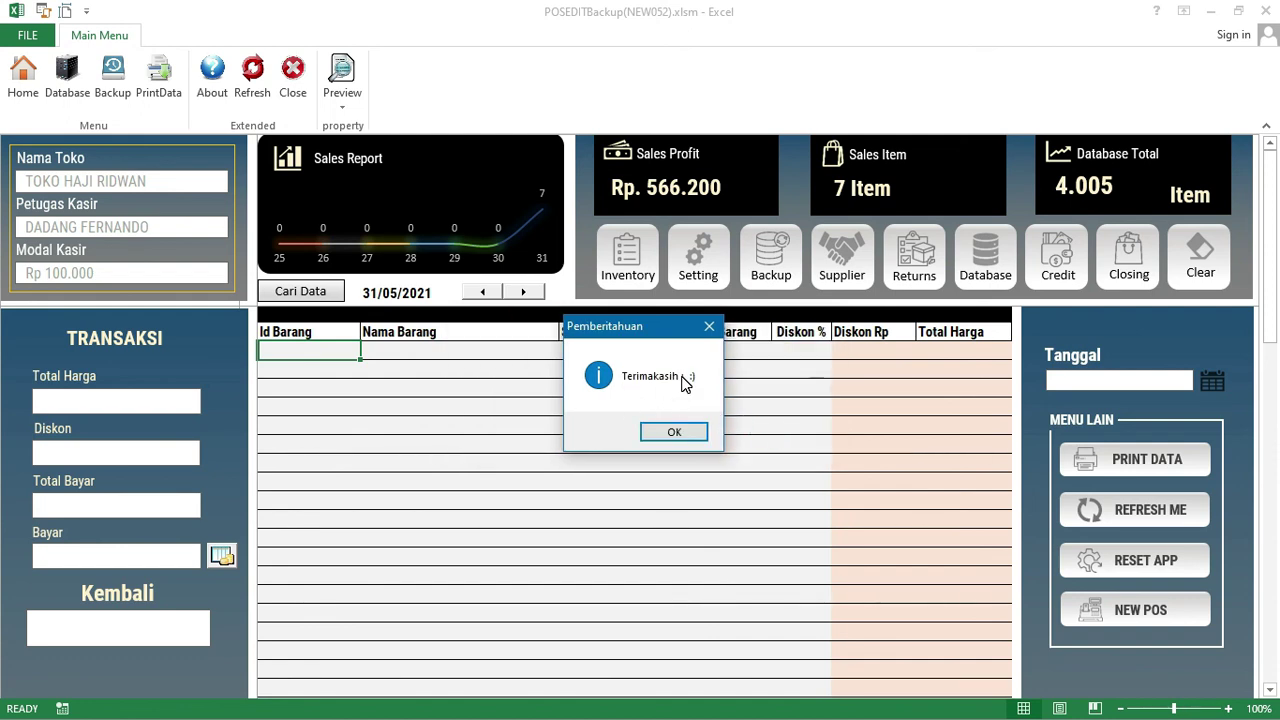
left_click(672, 433)
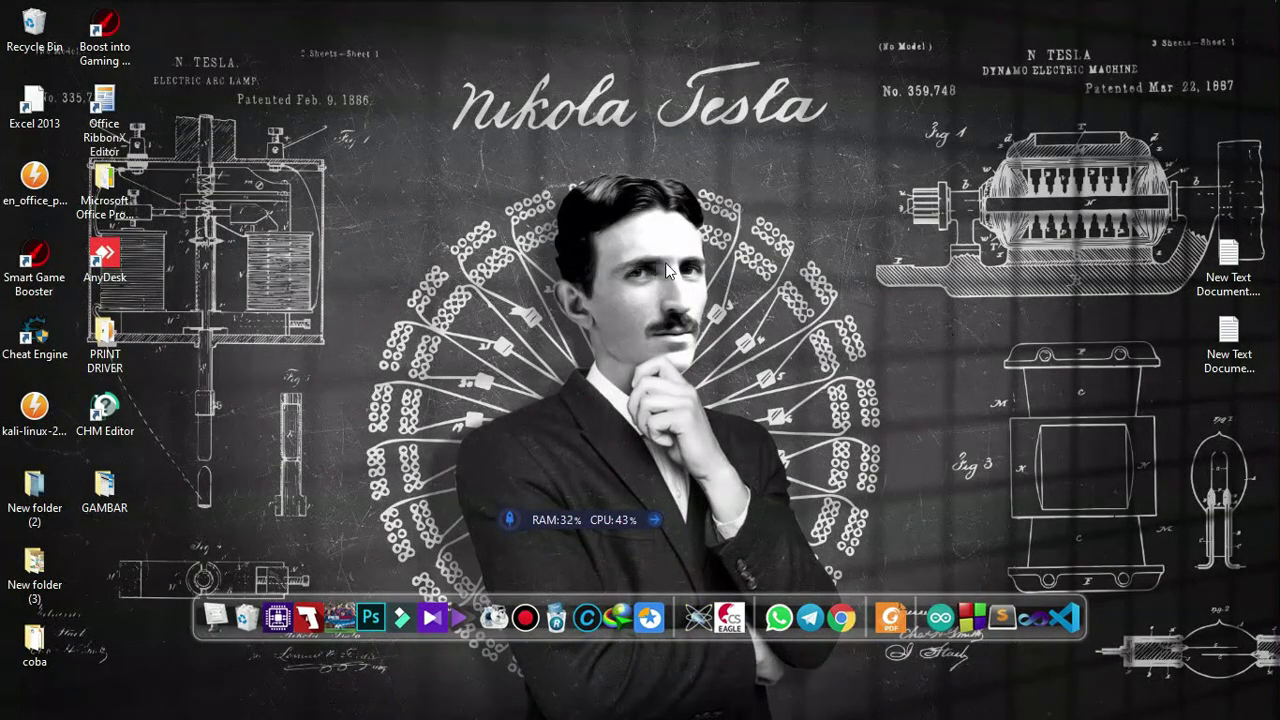
right_click(649, 261)
left_click(718, 320)
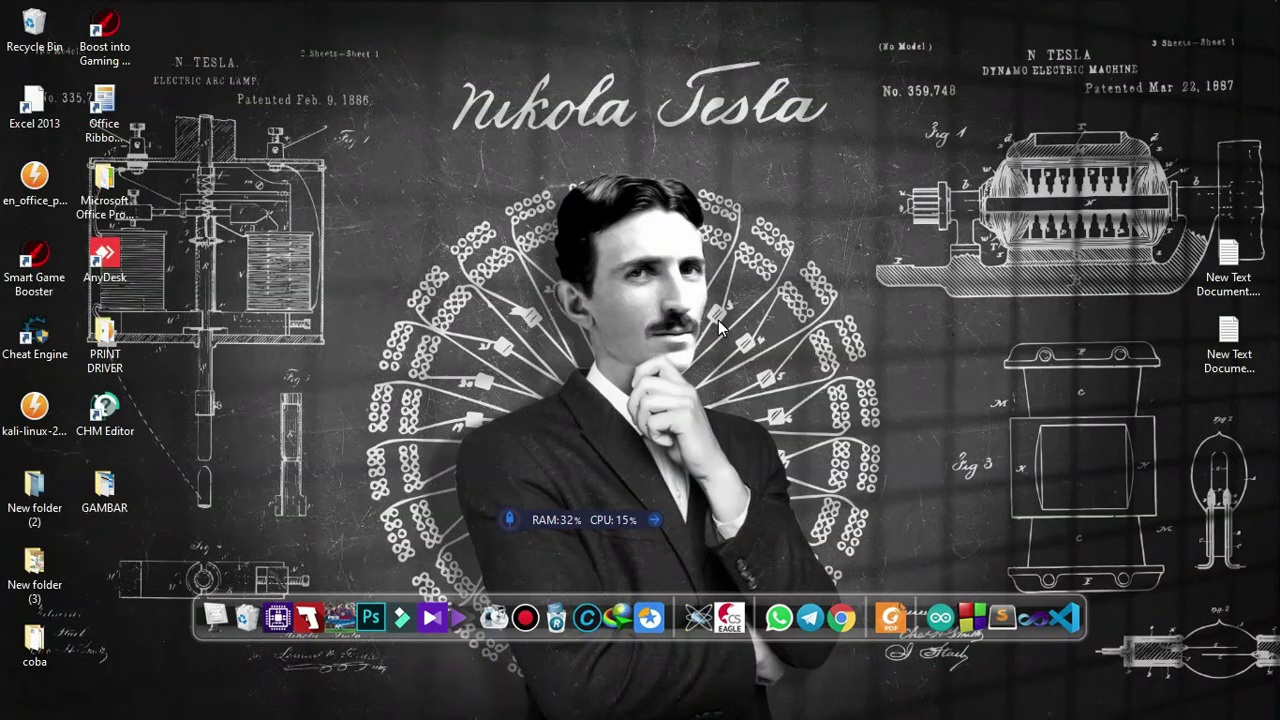